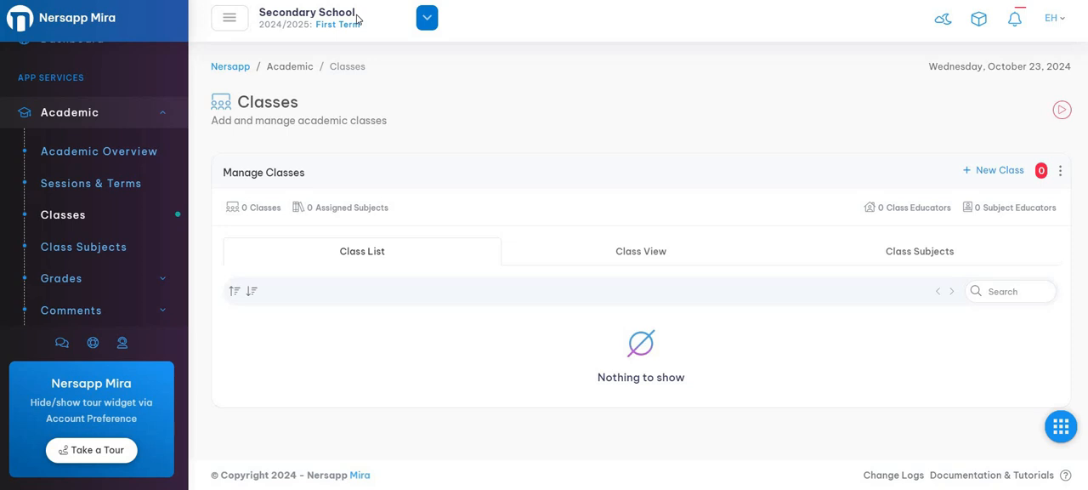
# - Switch to Primary School to view its class list, and switch back to Secondary School
pyautogui.click(427, 18)
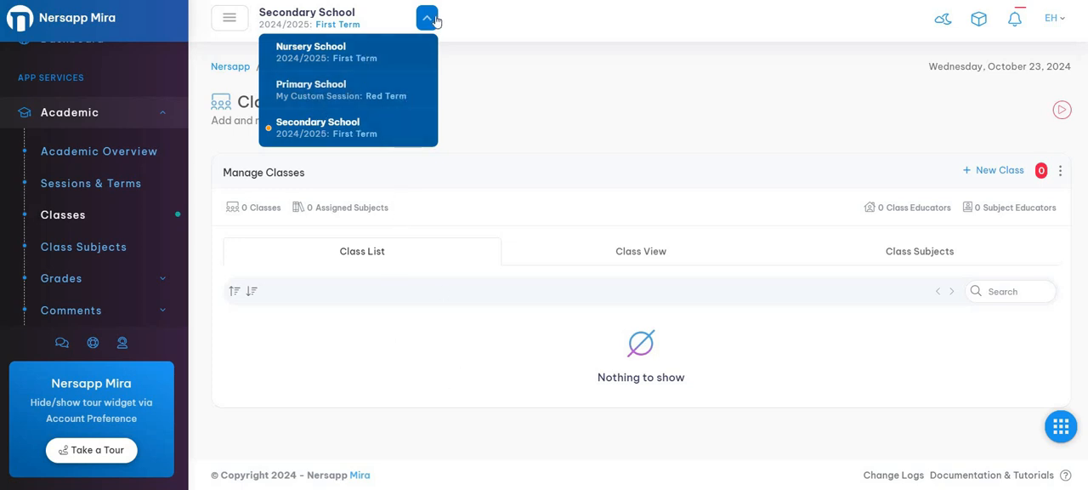
pyautogui.click(499, 346)
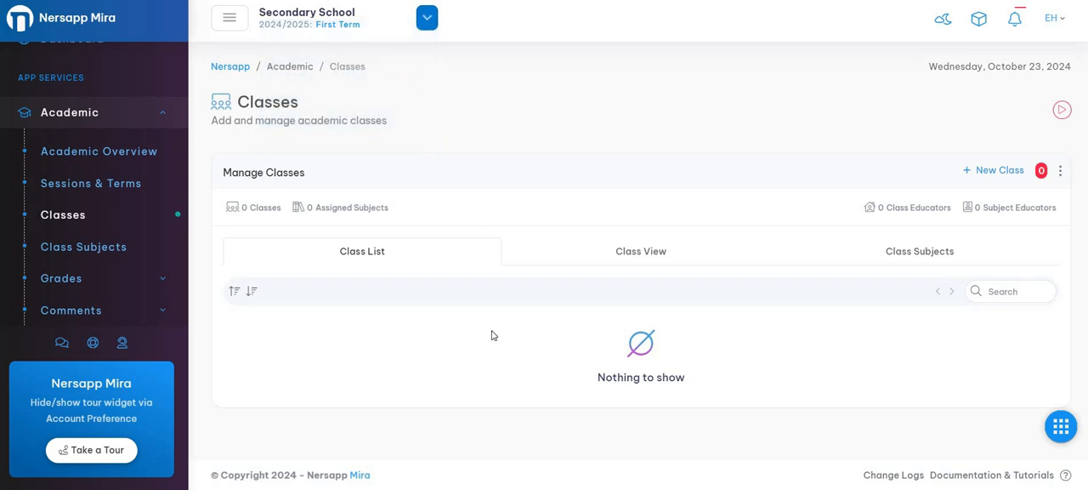
pyautogui.click(427, 18)
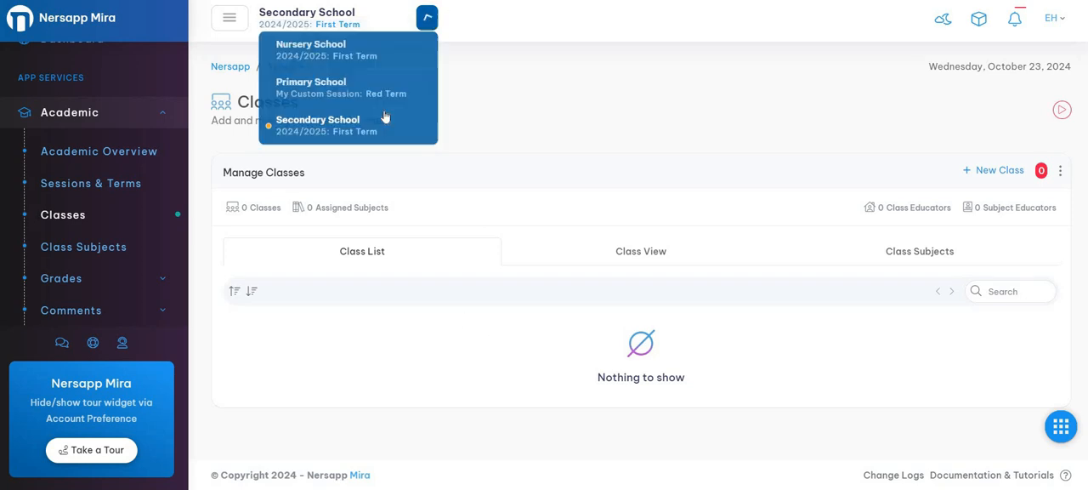
pyautogui.click(376, 94)
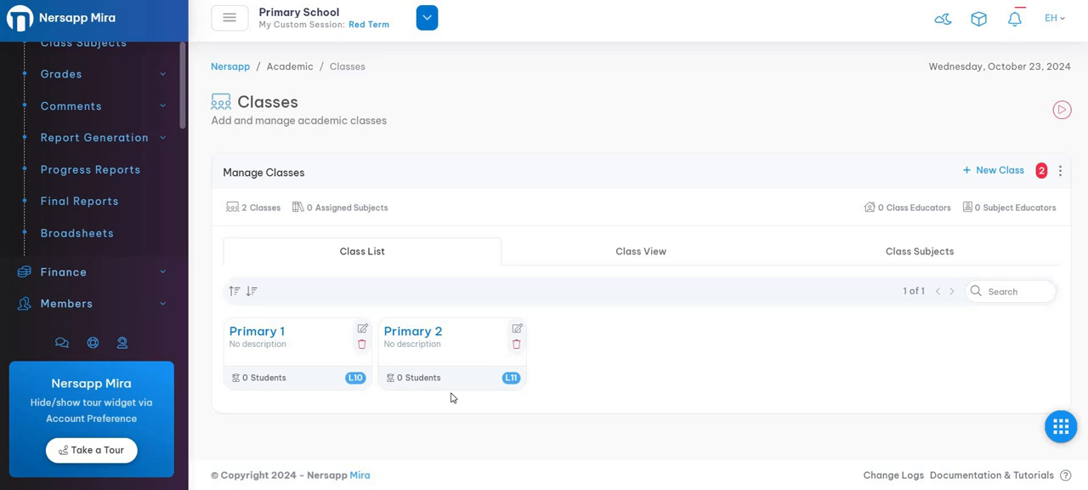
pyautogui.click(427, 17)
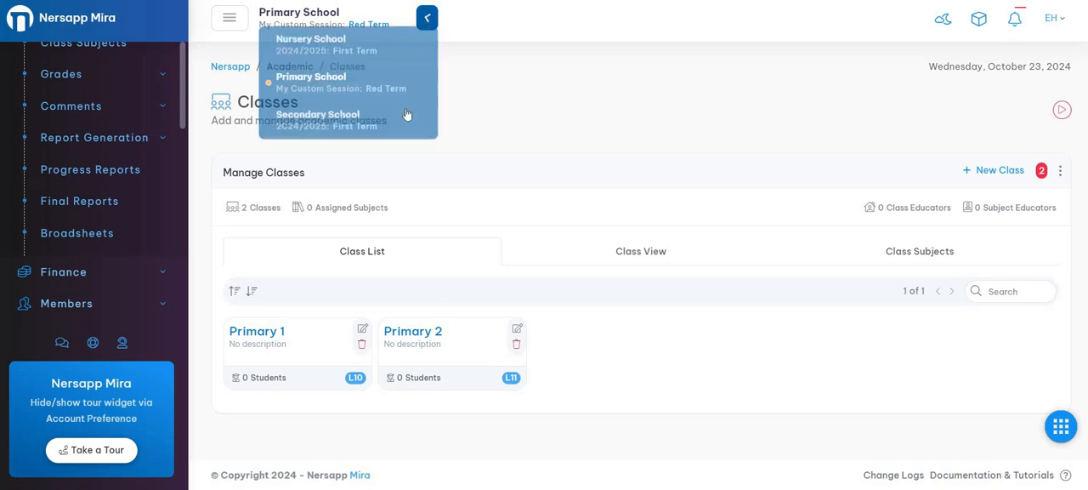
pyautogui.click(402, 130)
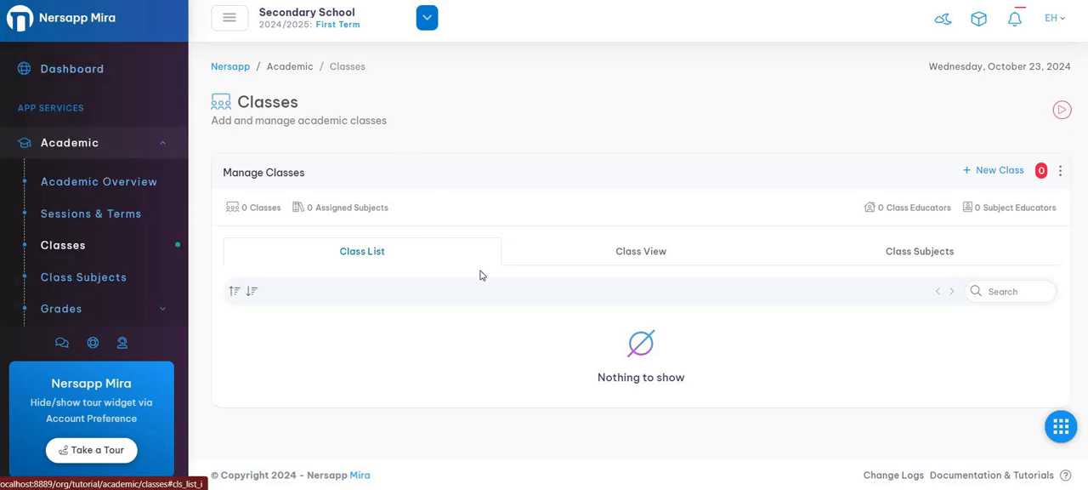
# - Start a new Secondary School class and enter JSS 1 as its class name
pyautogui.click(1000, 170)
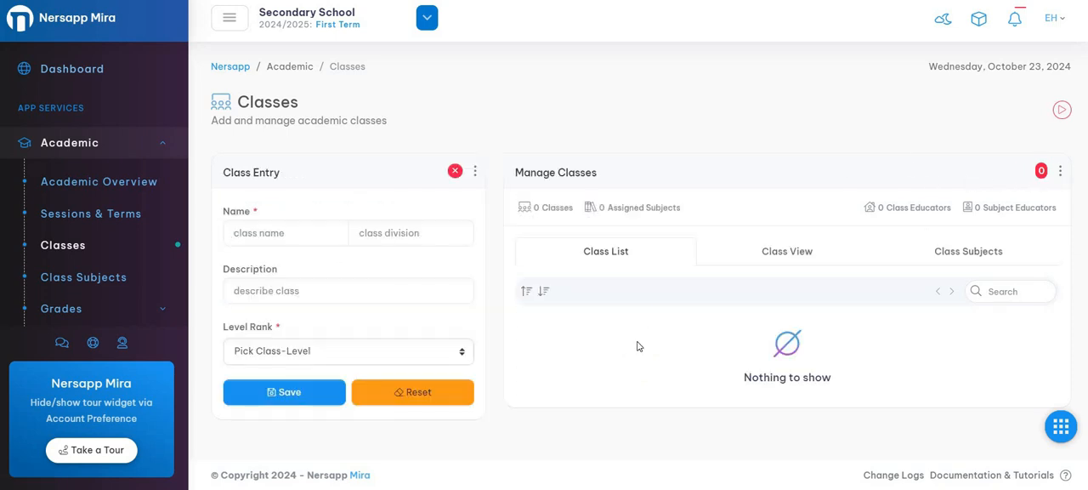
pyautogui.click(275, 229)
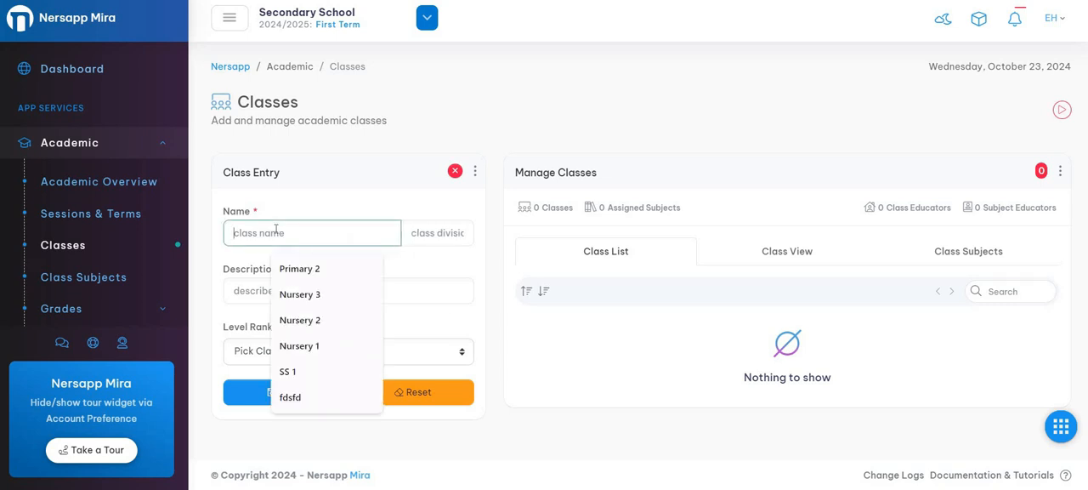
pyautogui.write('J')
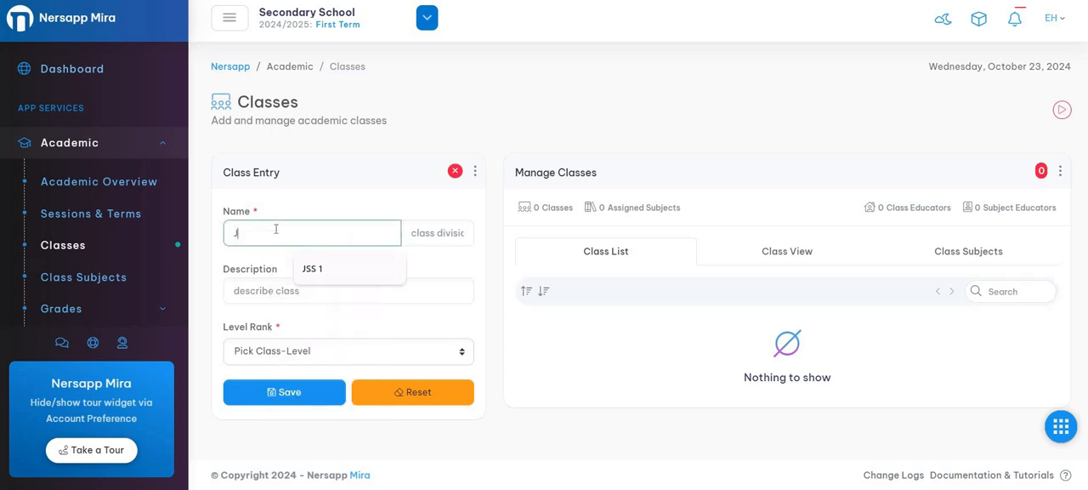
pyautogui.write('SS')
pyautogui.press('BackSpace')
pyautogui.press('BackSpace')
pyautogui.press('BackSpace')
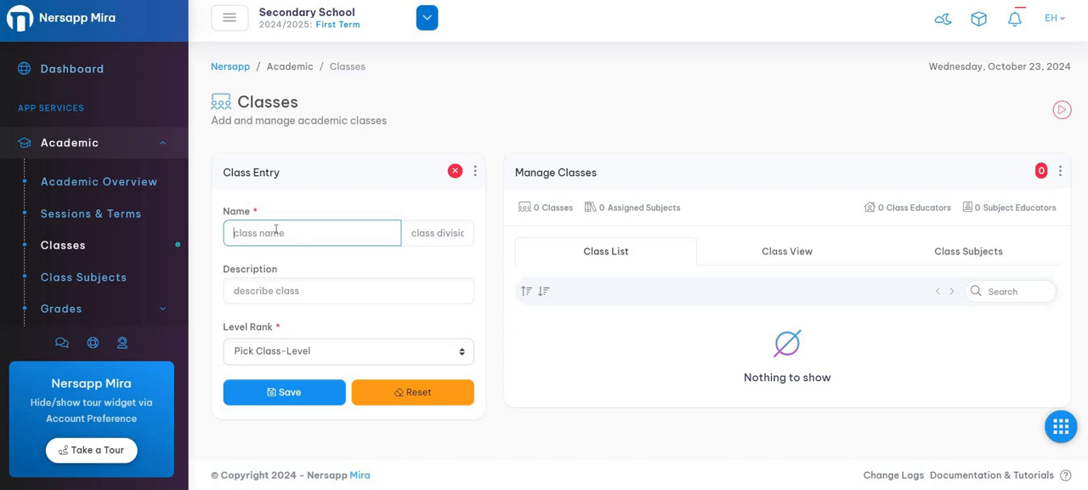
pyautogui.write('S')
pyautogui.press('BackSpace')
pyautogui.write('JSS 1')
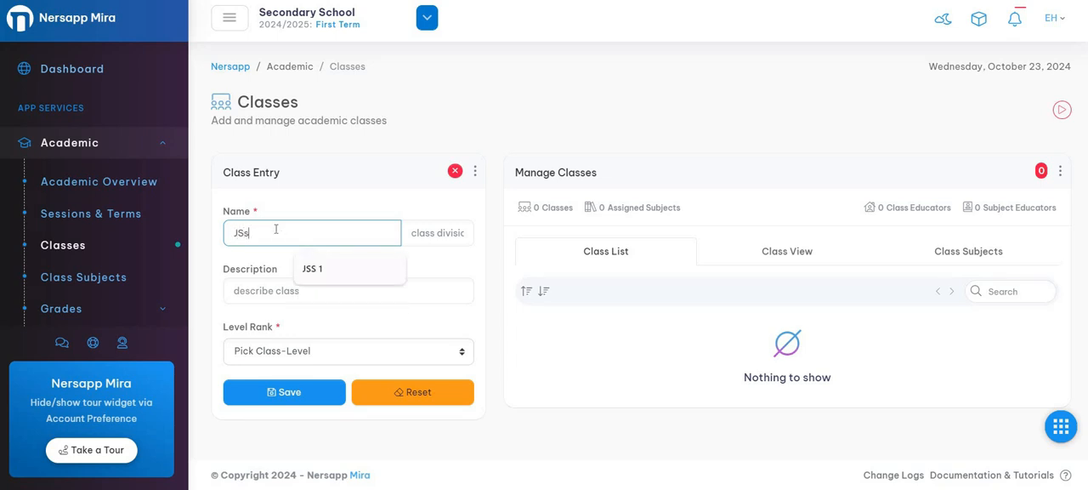
pyautogui.click(367, 200)
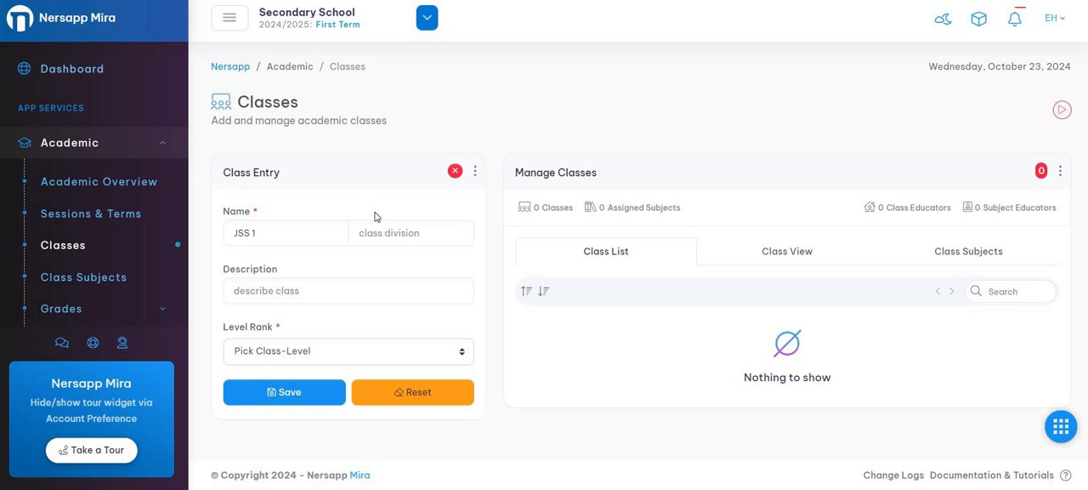
# - Give the new class division A and level rank Level 18, leave the description empty, and save it
pyautogui.click(382, 233)
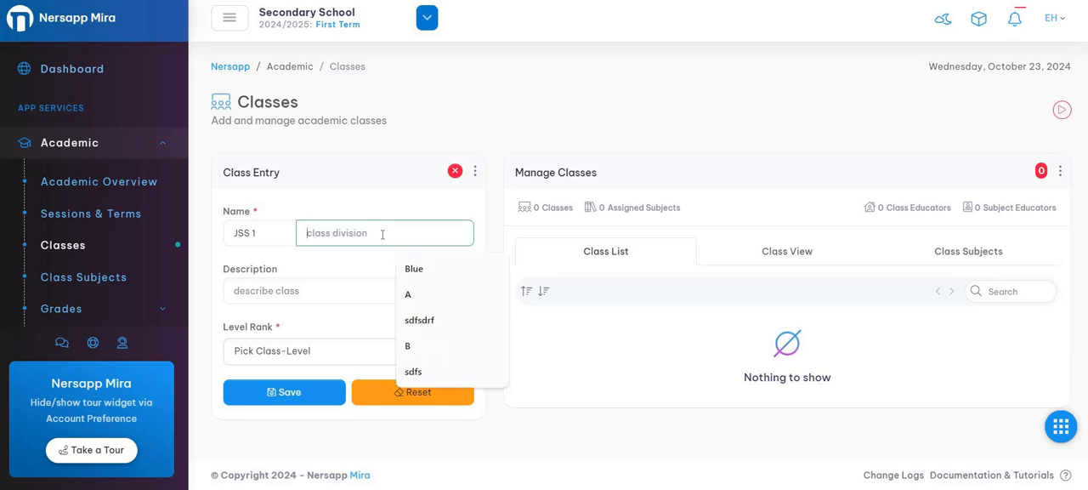
pyautogui.write('A')
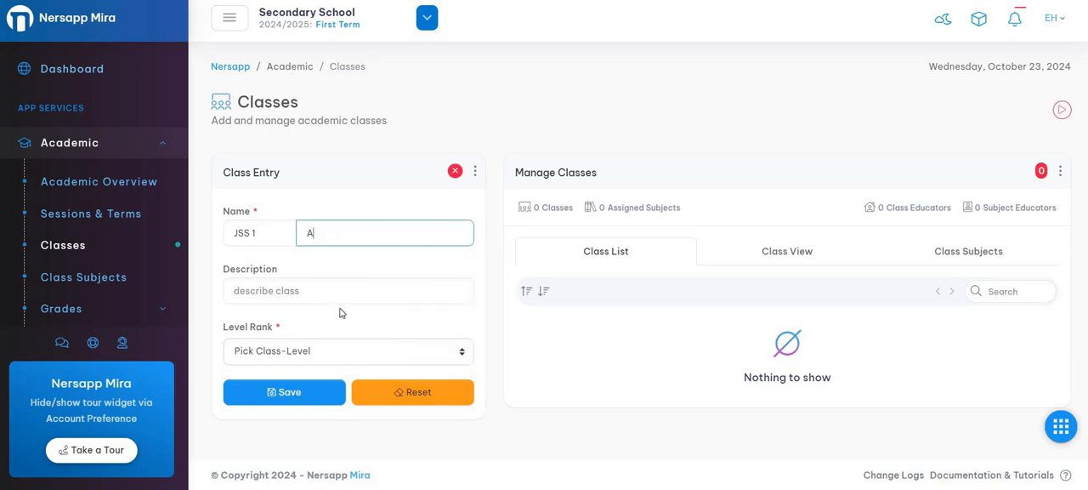
pyautogui.click(322, 290)
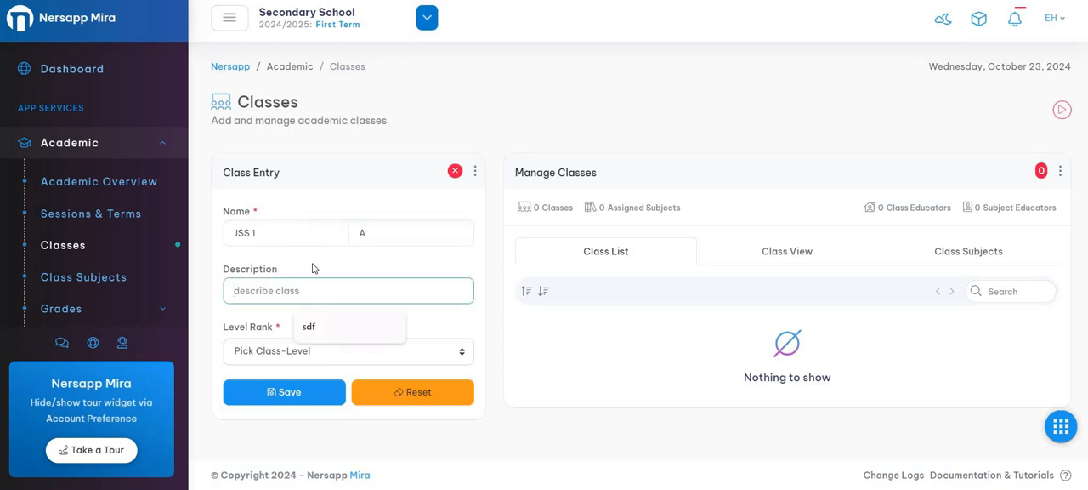
pyautogui.click(315, 270)
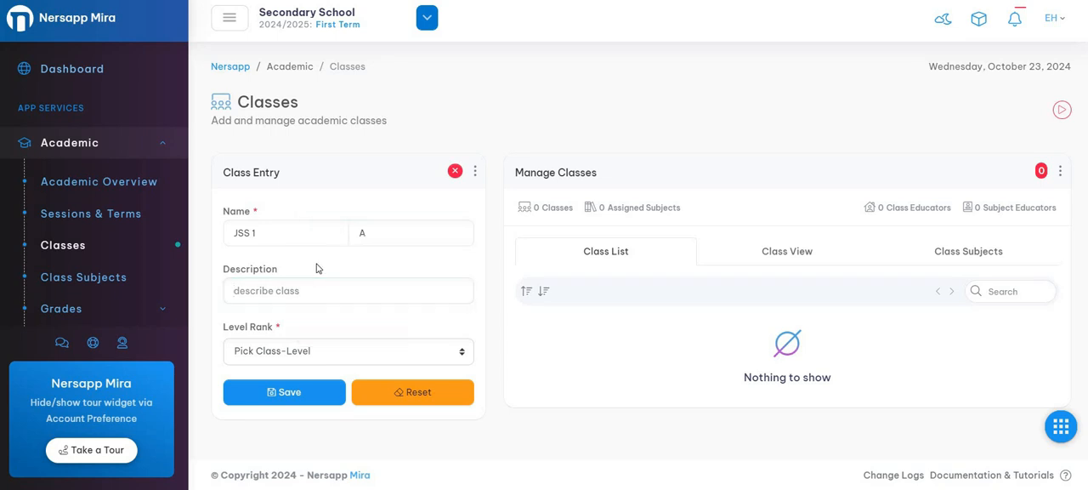
pyautogui.click(367, 358)
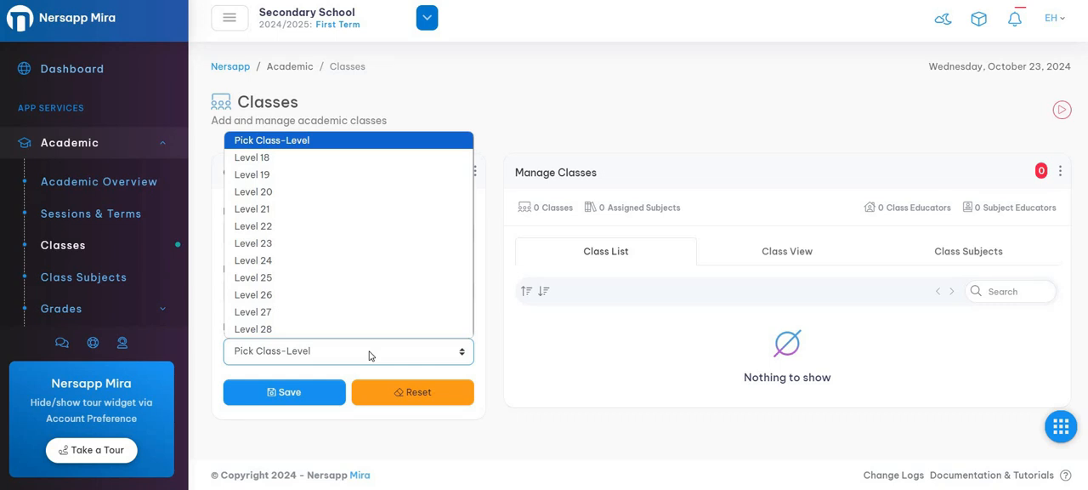
pyautogui.click(271, 160)
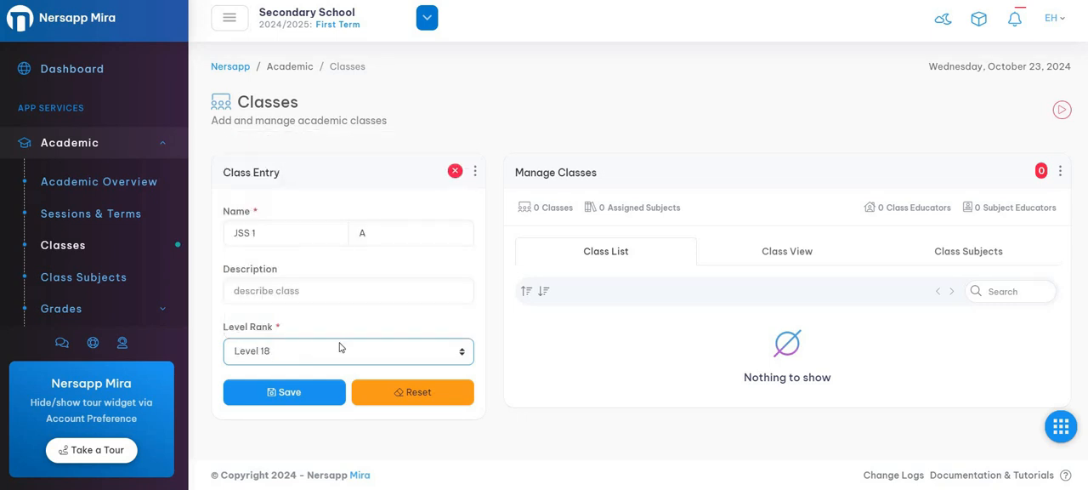
pyautogui.click(296, 396)
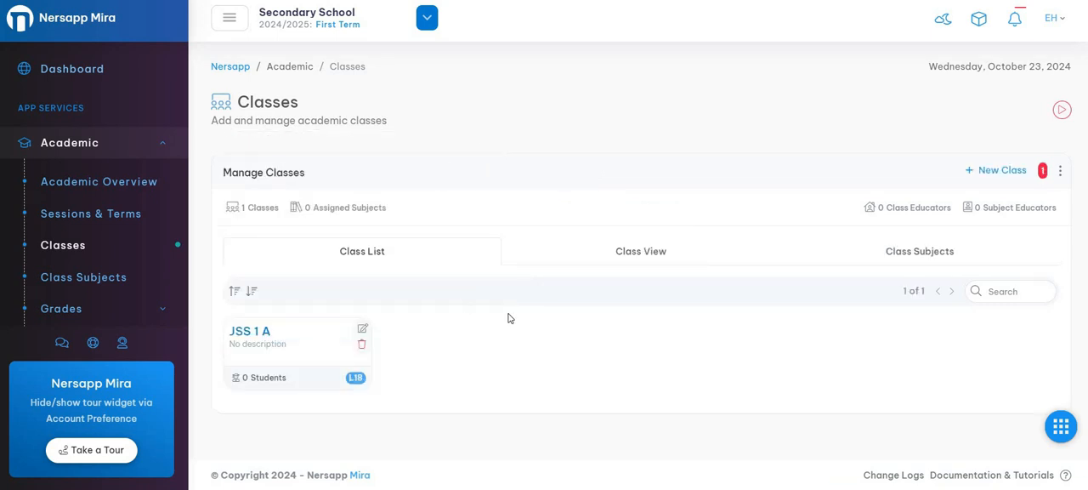
# - Add and save another class named JSS 1 with division B and level rank Level 18
pyautogui.click(1002, 171)
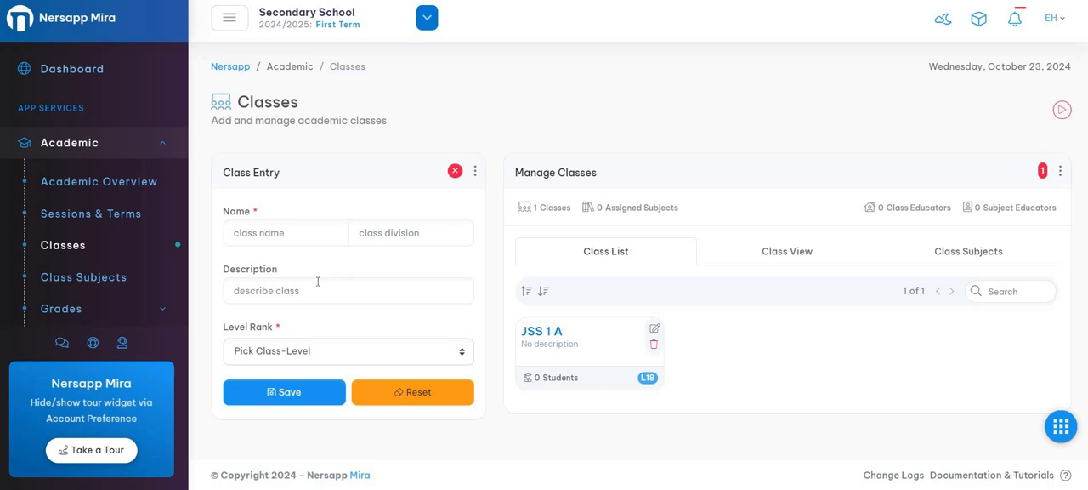
pyautogui.click(281, 228)
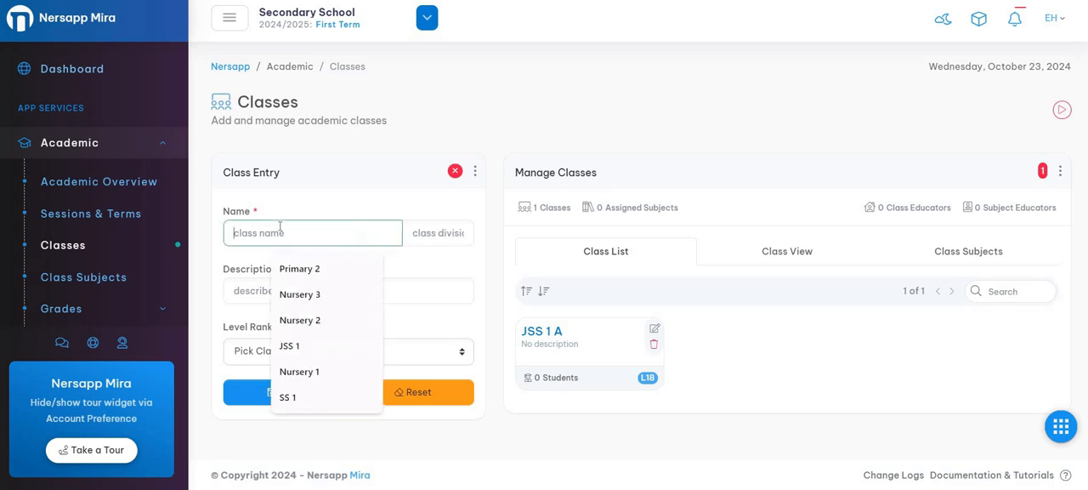
pyautogui.write('JSS 1')
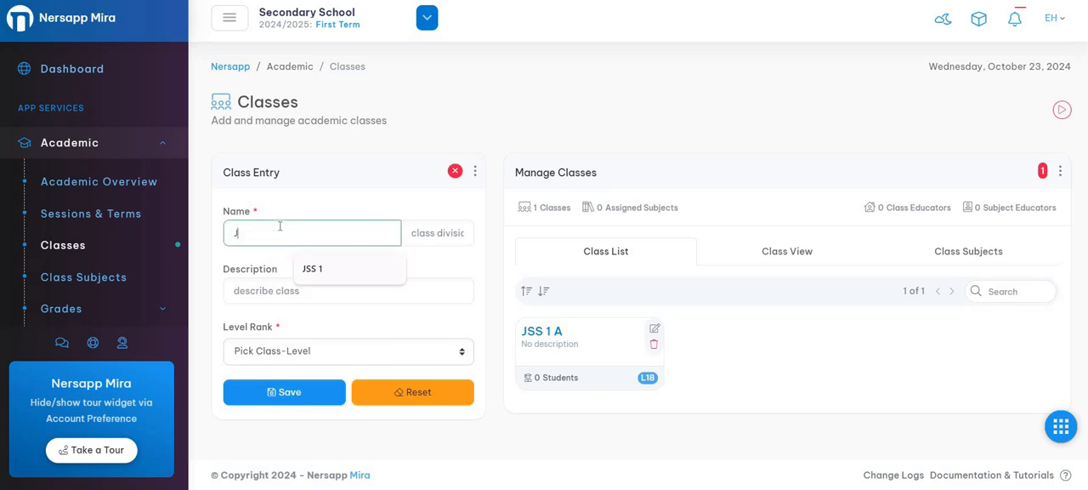
pyautogui.click(435, 229)
pyautogui.write('B')
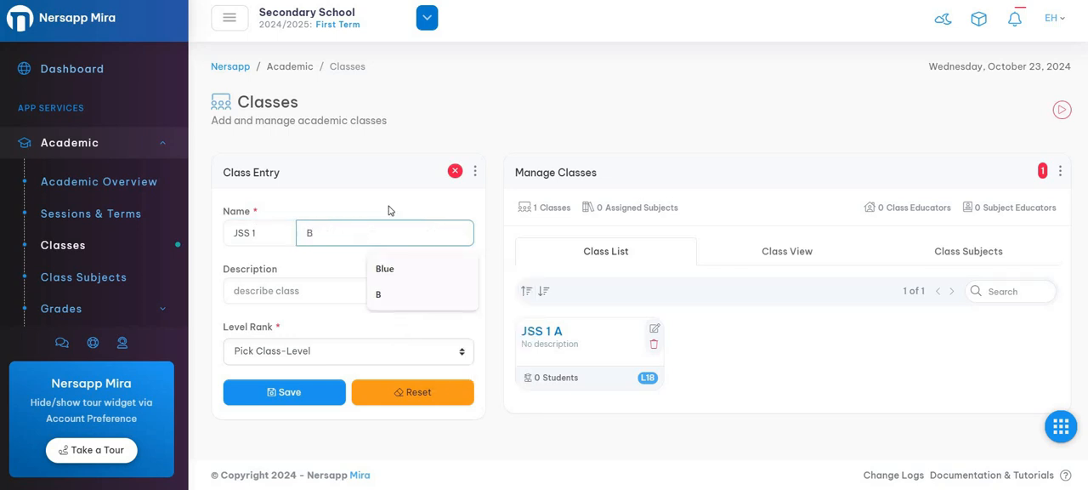
pyautogui.click(389, 213)
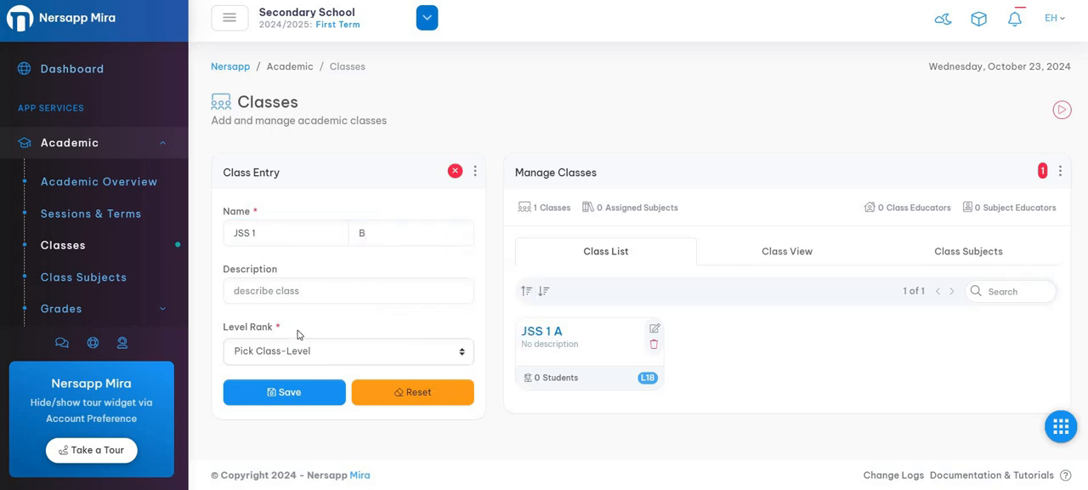
pyautogui.click(281, 351)
pyautogui.click(278, 159)
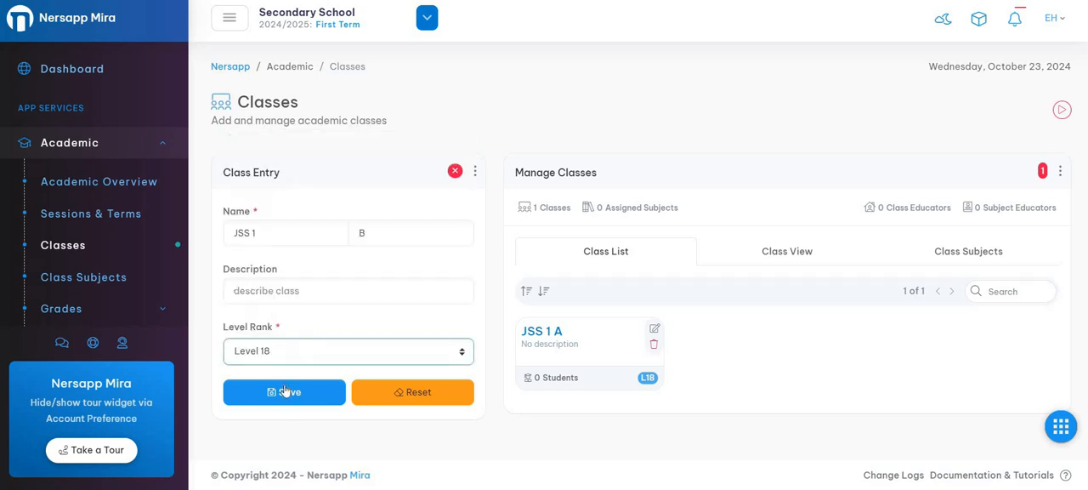
pyautogui.click(286, 392)
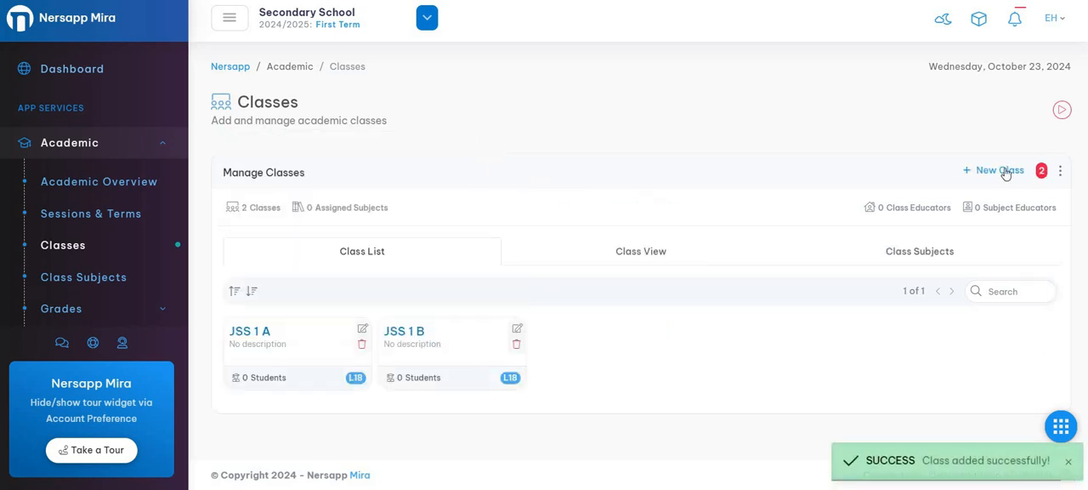
# - Add and save a class named JSS 2 without a division, using level rank Level 19
pyautogui.click(1000, 170)
pyautogui.click(288, 233)
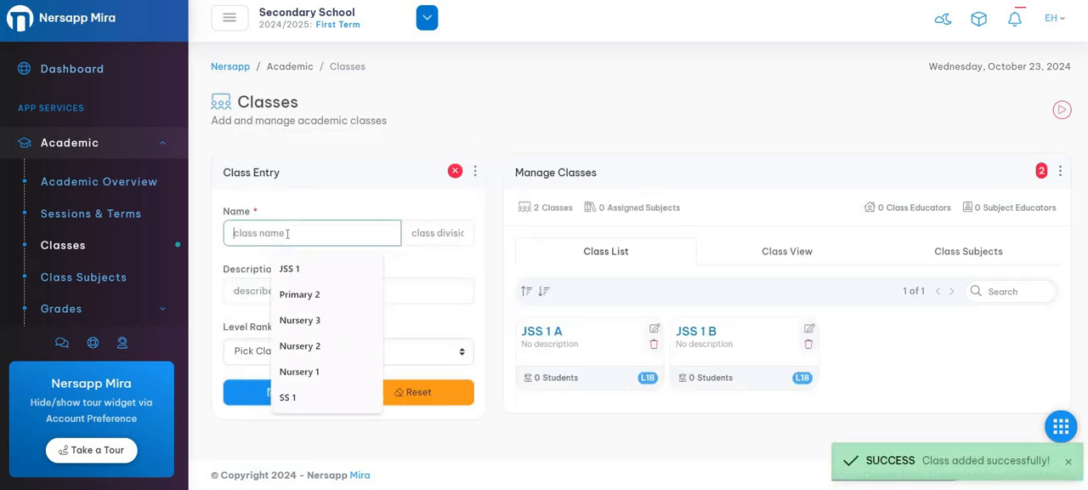
pyautogui.write('JSS 2')
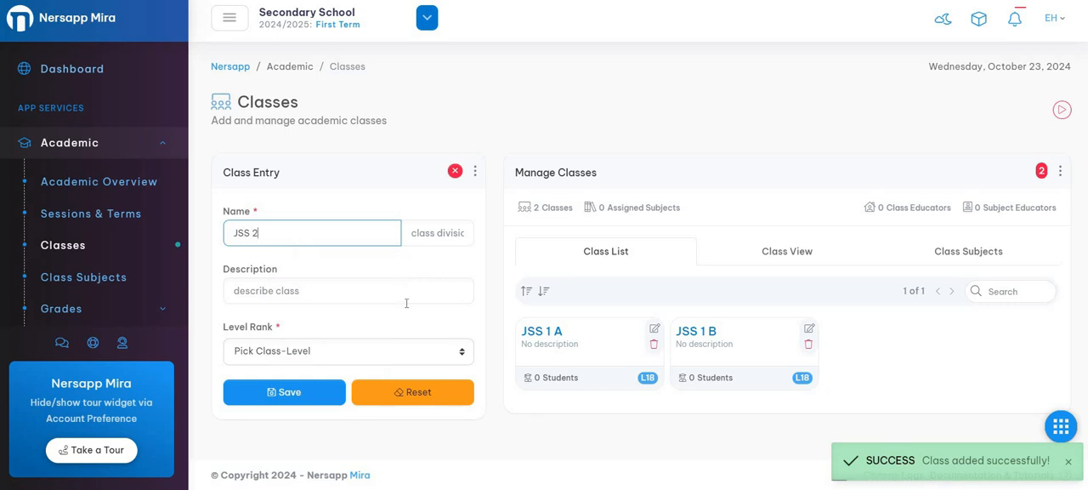
pyautogui.click(324, 354)
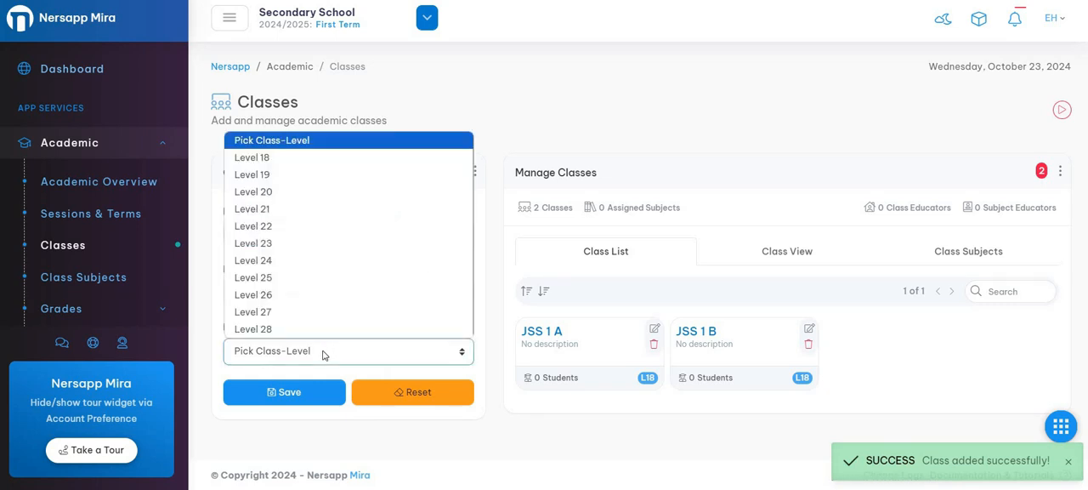
pyautogui.click(287, 175)
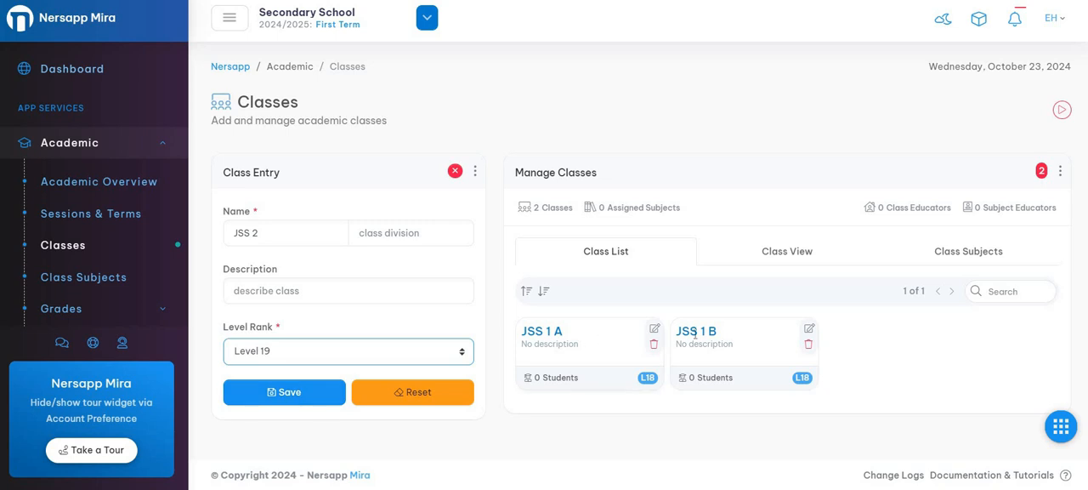
pyautogui.click(300, 392)
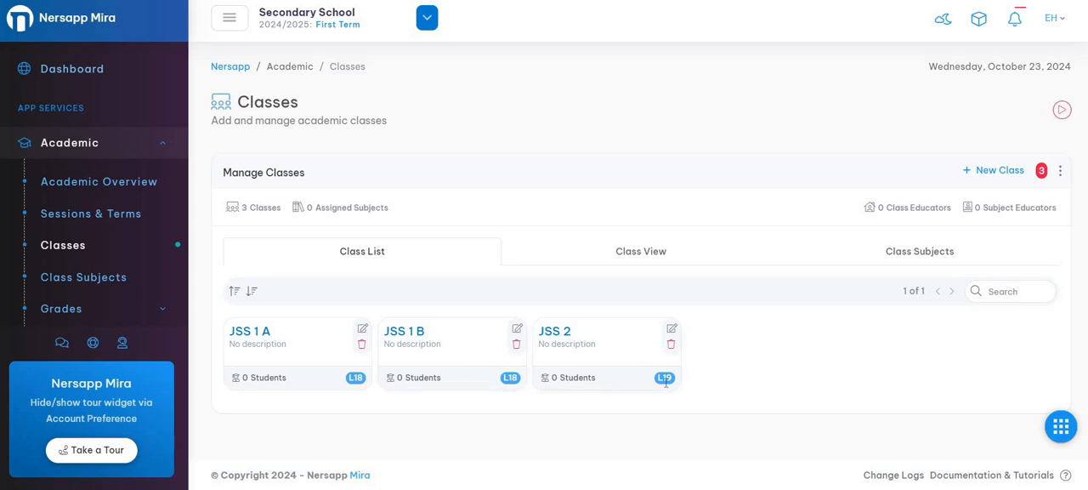
# - Edit class JSS 1 A to add the description "For entry into the secondary school level" and save it
pyautogui.click(363, 331)
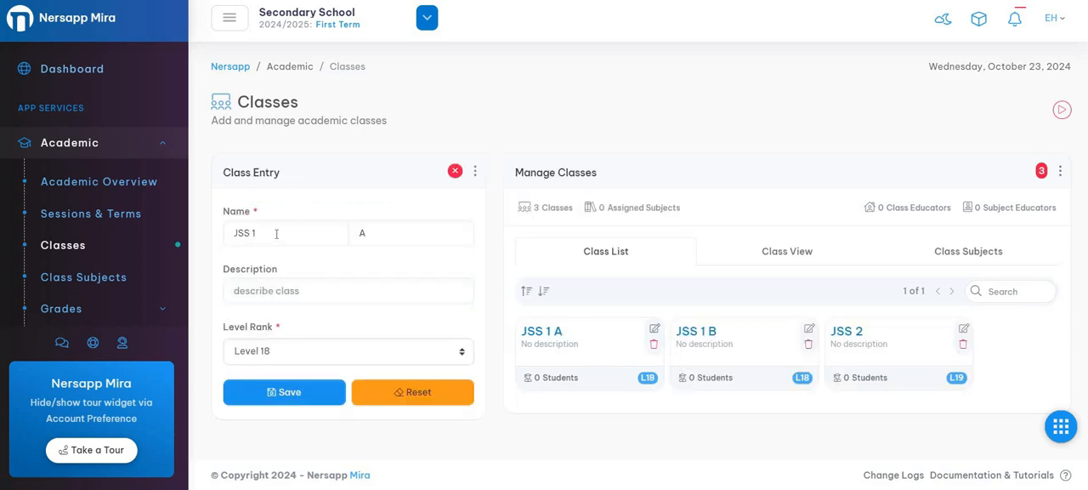
pyautogui.click(302, 233)
pyautogui.click(291, 292)
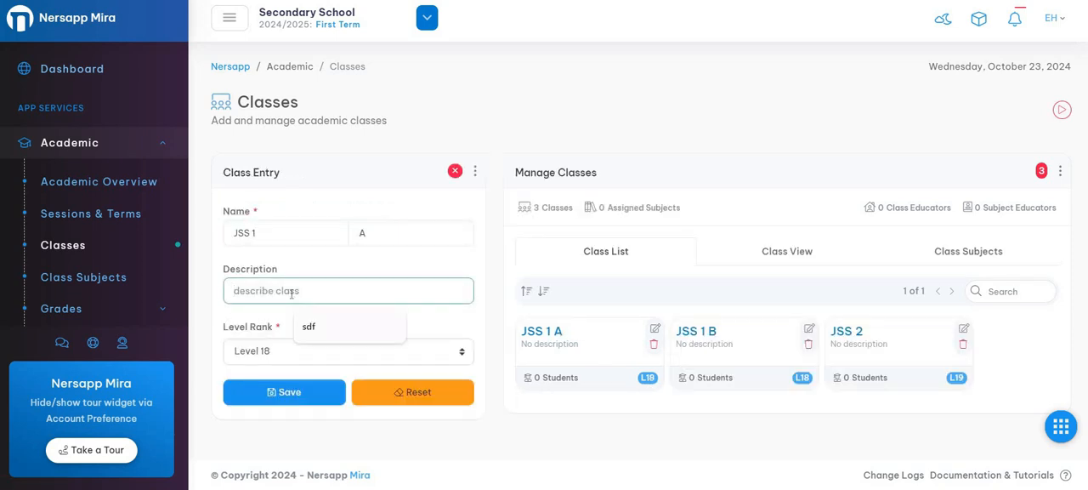
pyautogui.write('For entry i')
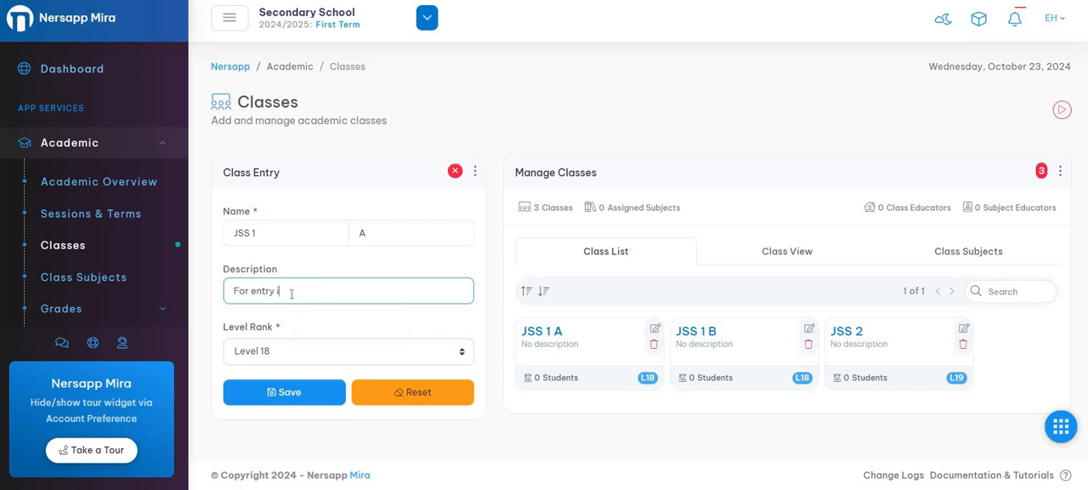
pyautogui.write('nto the secondary school level')
pyautogui.click(276, 400)
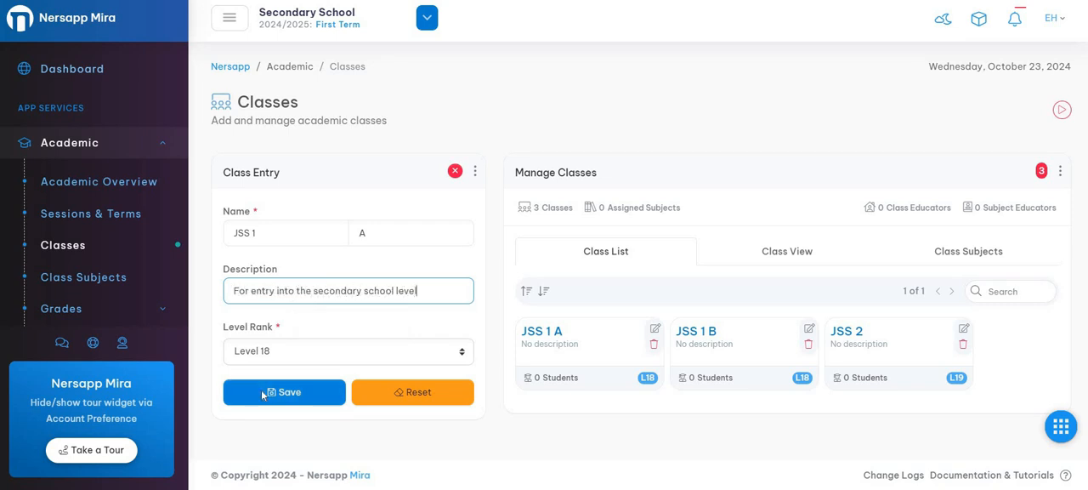